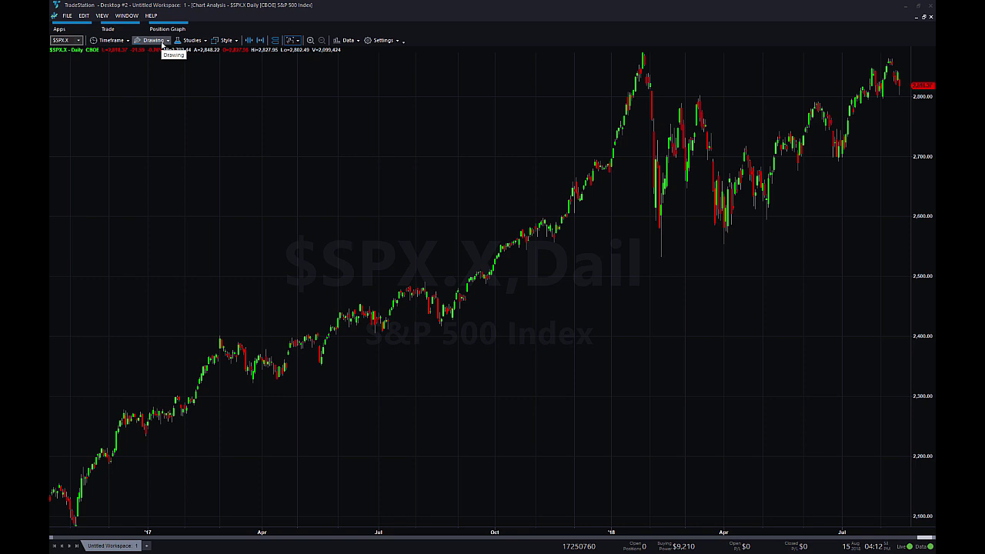
# Draw a Fibonacci price retracement from the May high down to the swing low near 2,675.79
pyautogui.click(161, 40)
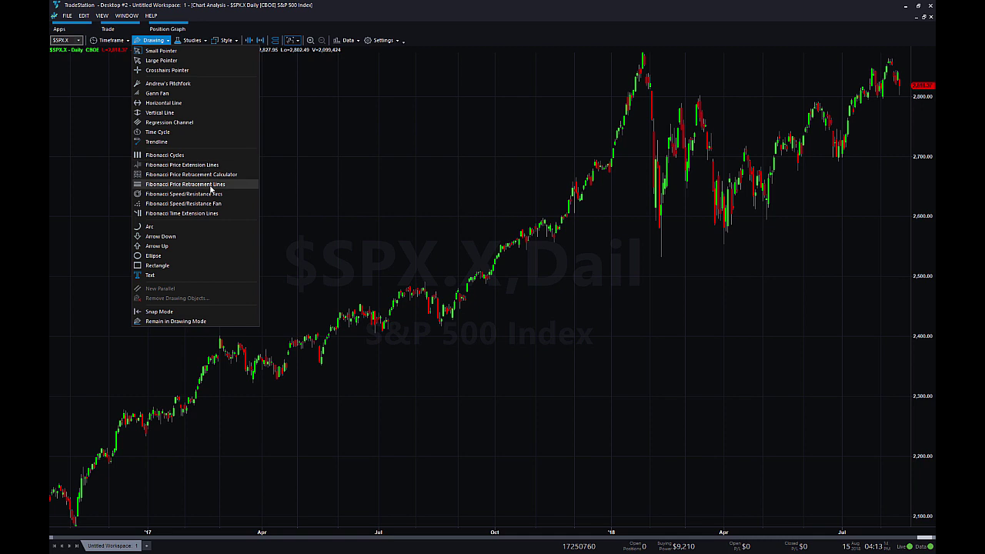
pyautogui.click(210, 186)
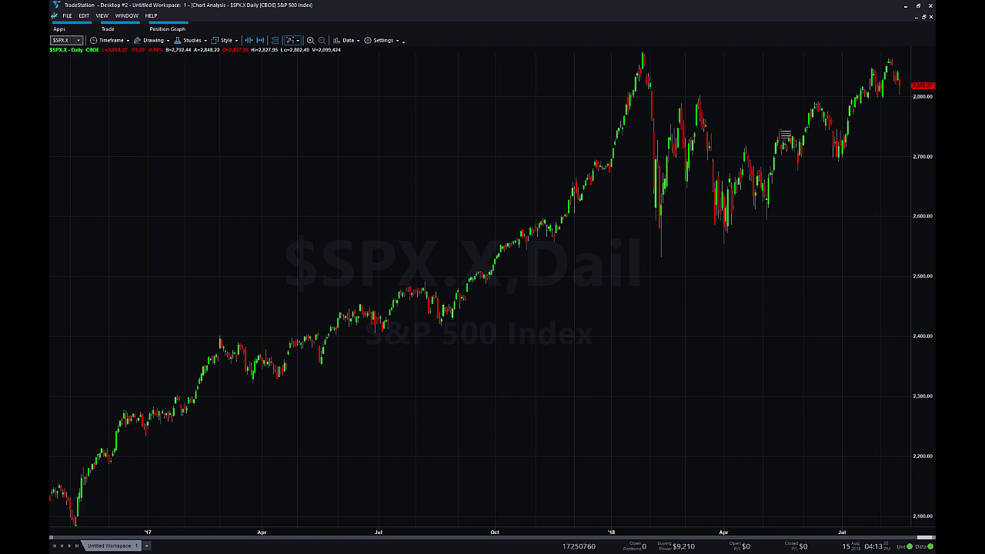
pyautogui.moveTo(780, 129); pyautogui.dragTo(794, 170)
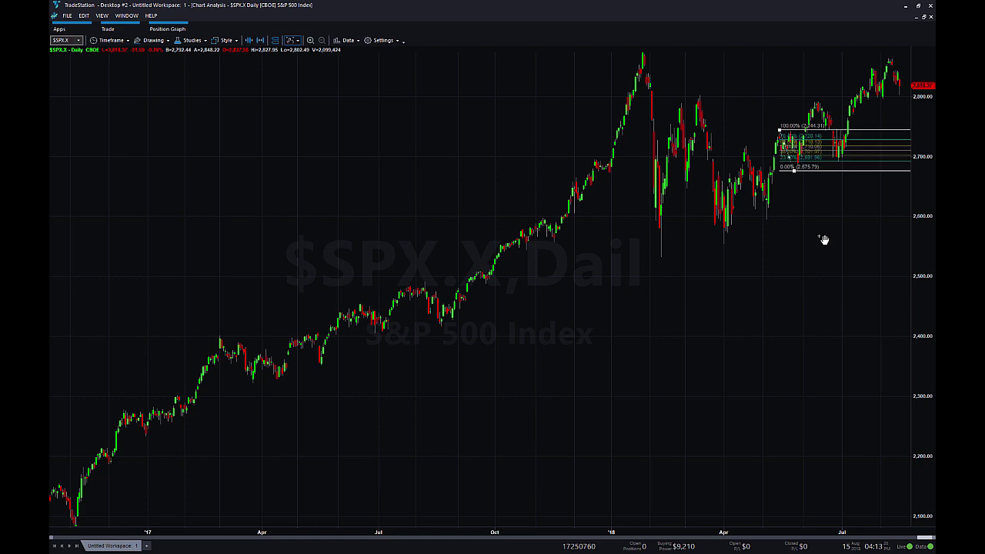
# In the retracement's settings, turn off the 0%, 100%, 23.6%, 38.2%, 50%, 61.8% and 76.4% levels
pyautogui.rightClick(801, 132)
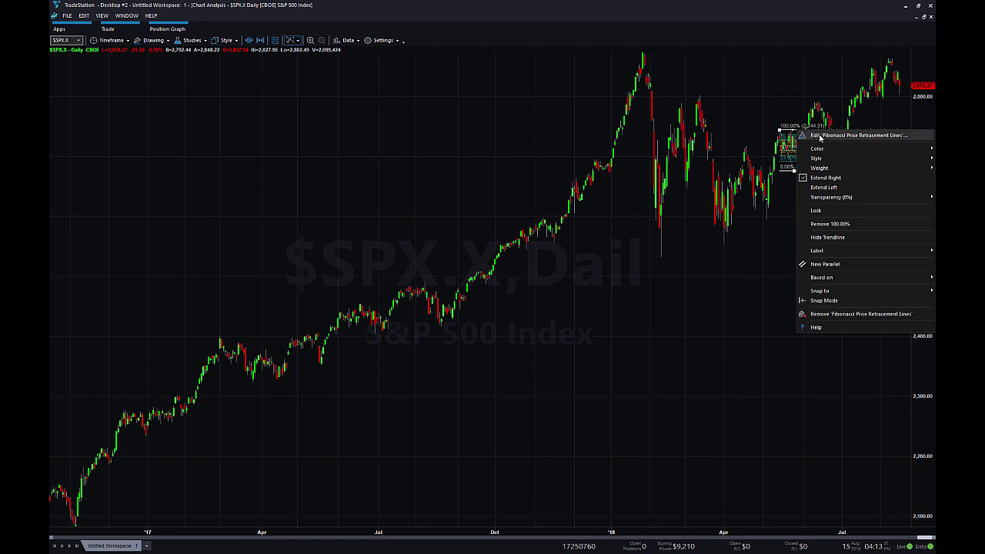
pyautogui.click(818, 135)
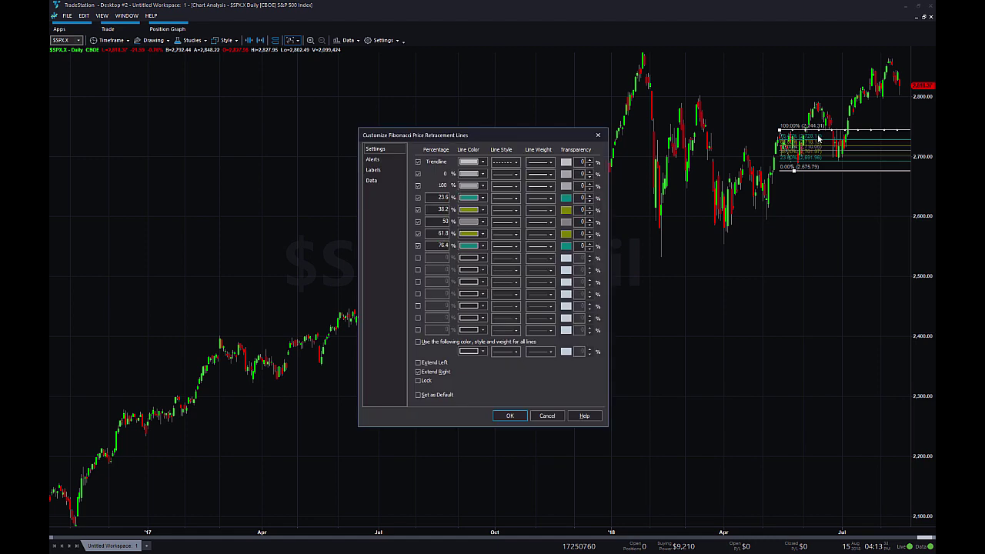
pyautogui.moveTo(488, 136); pyautogui.dragTo(373, 103)
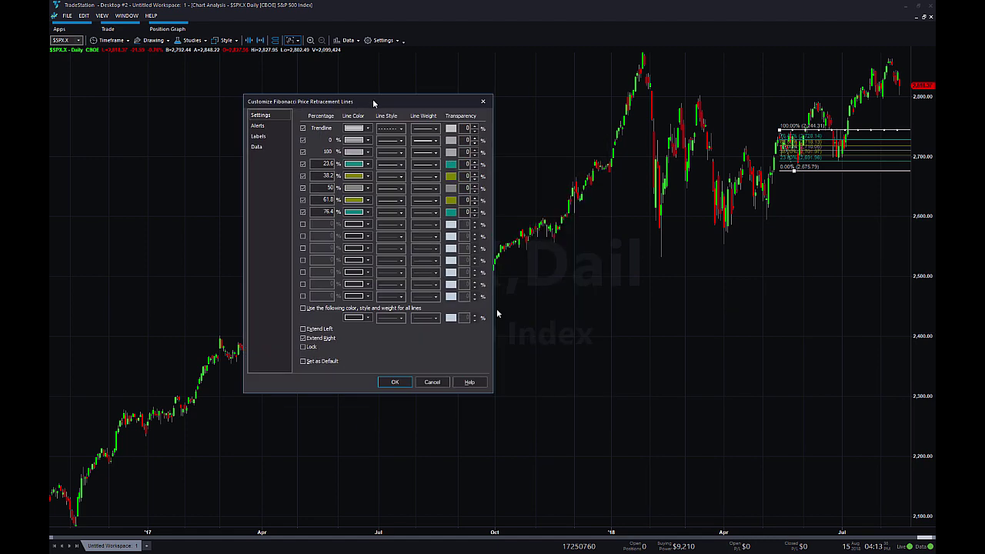
pyautogui.click(303, 140)
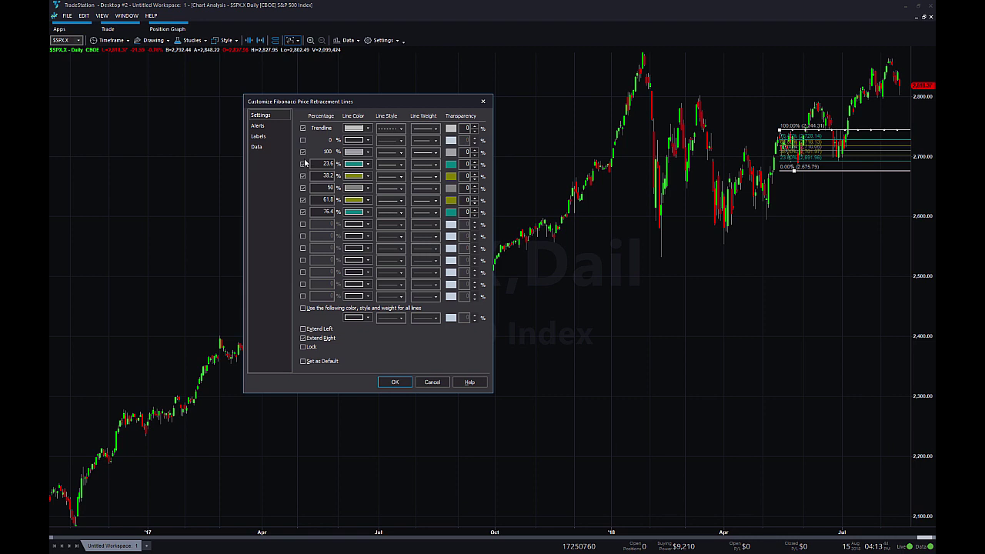
pyautogui.click(303, 151)
pyautogui.click(303, 164)
pyautogui.click(302, 175)
pyautogui.click(303, 188)
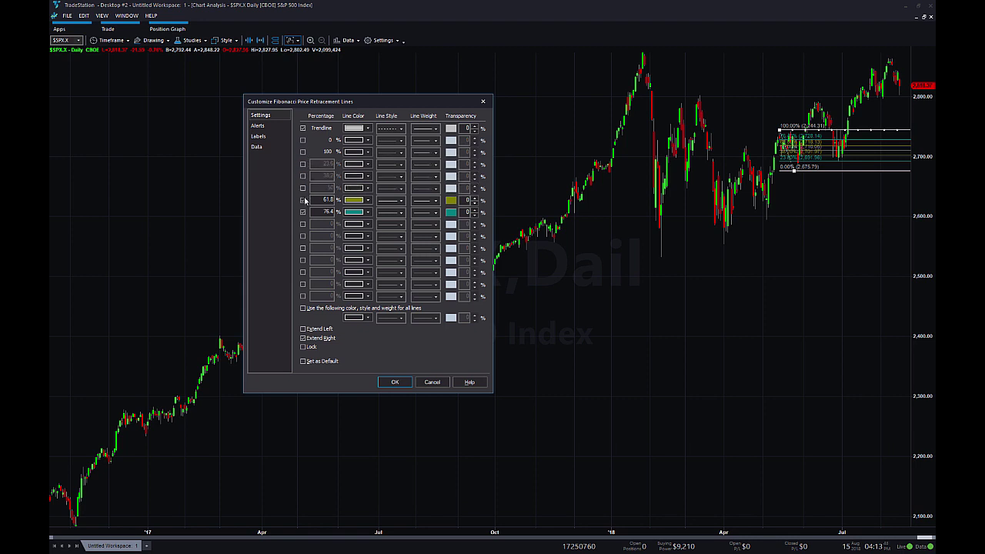
pyautogui.click(303, 200)
pyautogui.click(303, 211)
# Add two custom retracement levels at 127.2 and 161.8
pyautogui.click(302, 224)
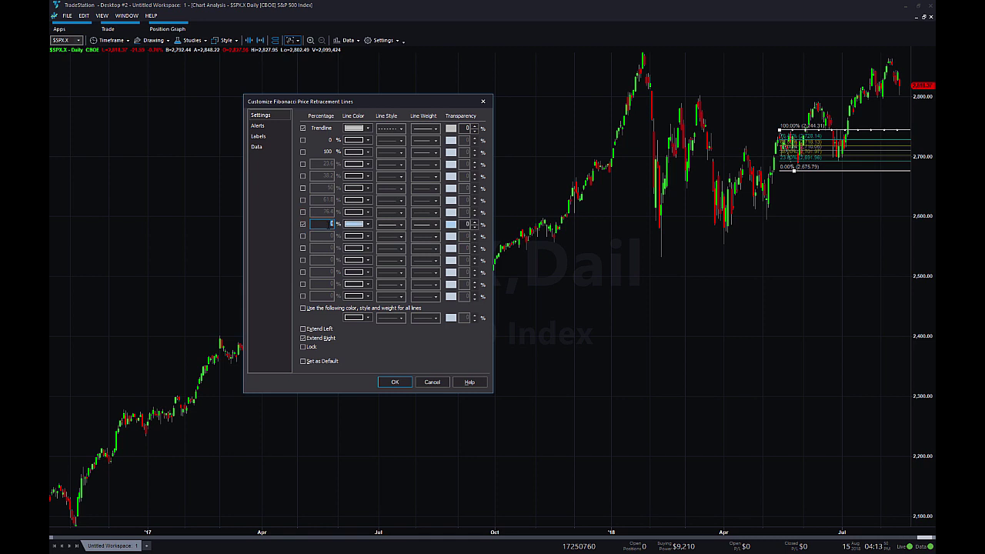
pyautogui.write('127.2')
pyautogui.click(302, 235)
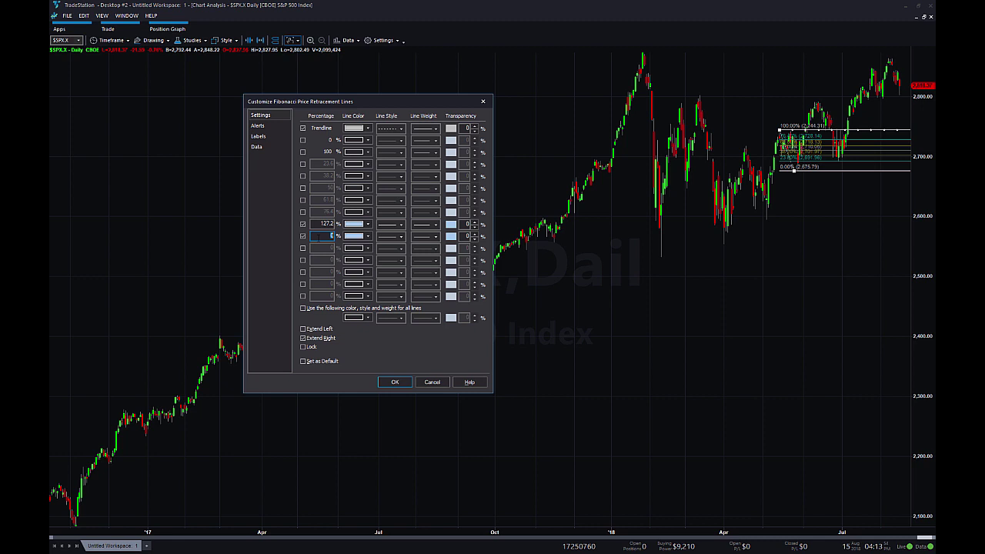
pyautogui.write('161.8')
# Extend the 127.2% and 161.8% levels to the right, save them as default, and apply
pyautogui.click(317, 342)
pyautogui.click(329, 365)
pyautogui.click(391, 381)
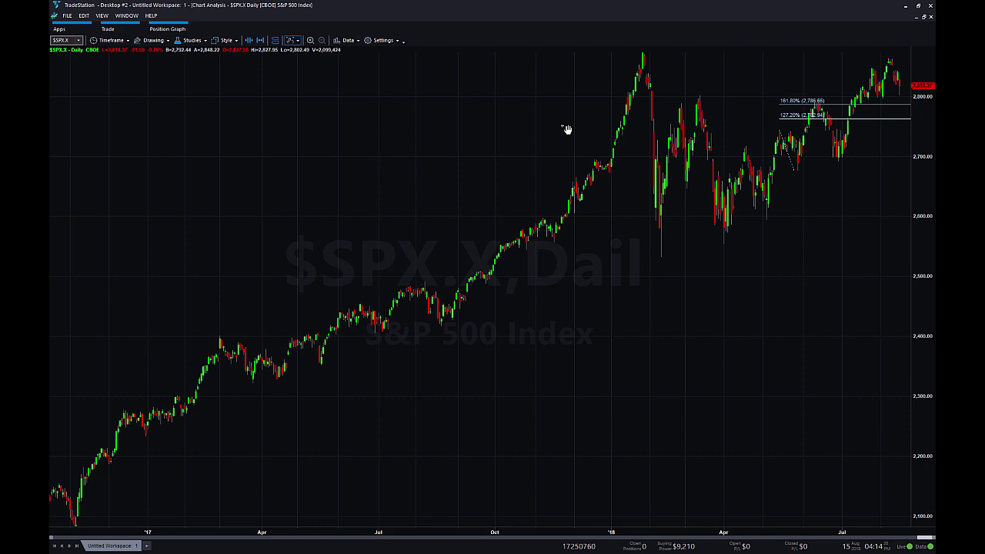
pyautogui.click(154, 41)
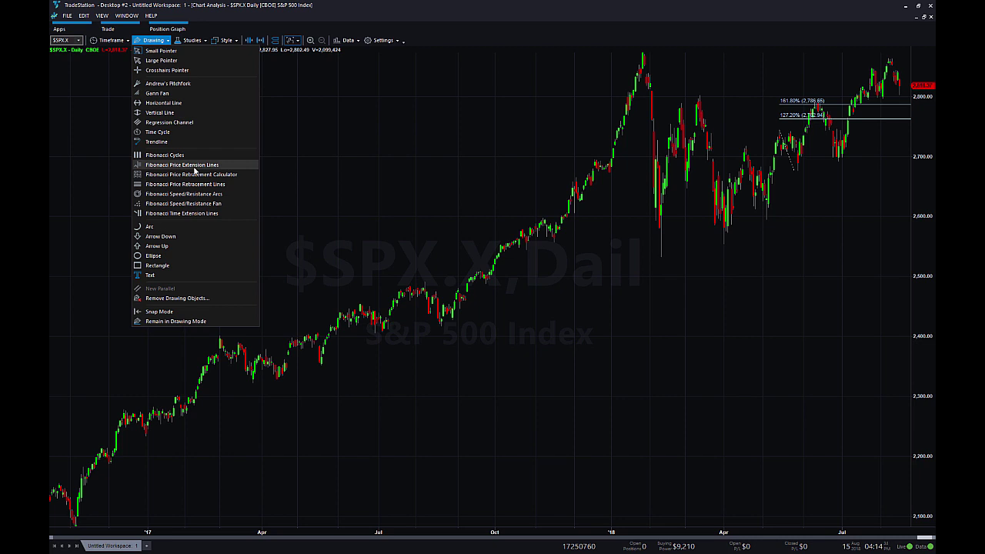
# Draw a Fibonacci price extension from the May high to the swing low and the latest high
pyautogui.click(194, 169)
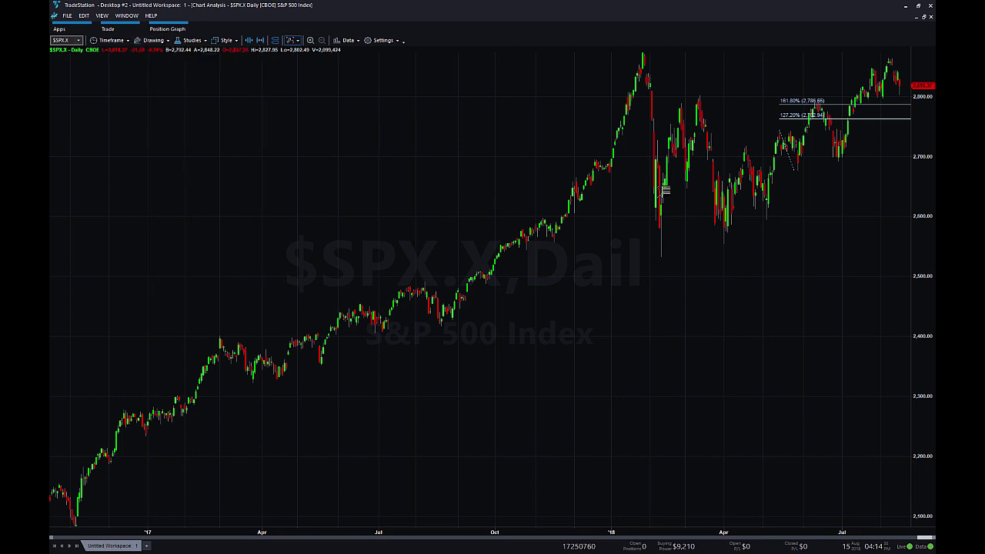
pyautogui.click(781, 137)
pyautogui.click(799, 176)
pyautogui.click(817, 190)
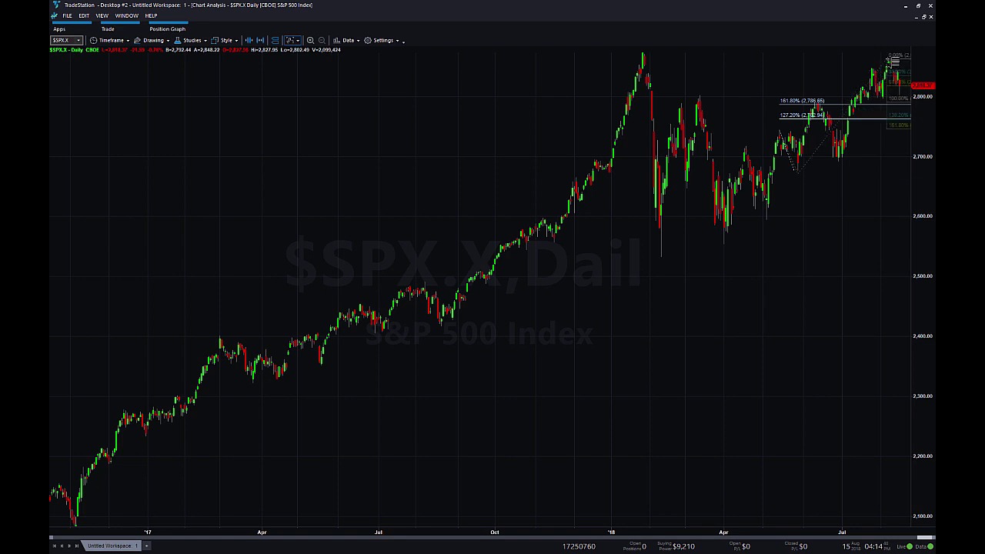
pyautogui.click(887, 58)
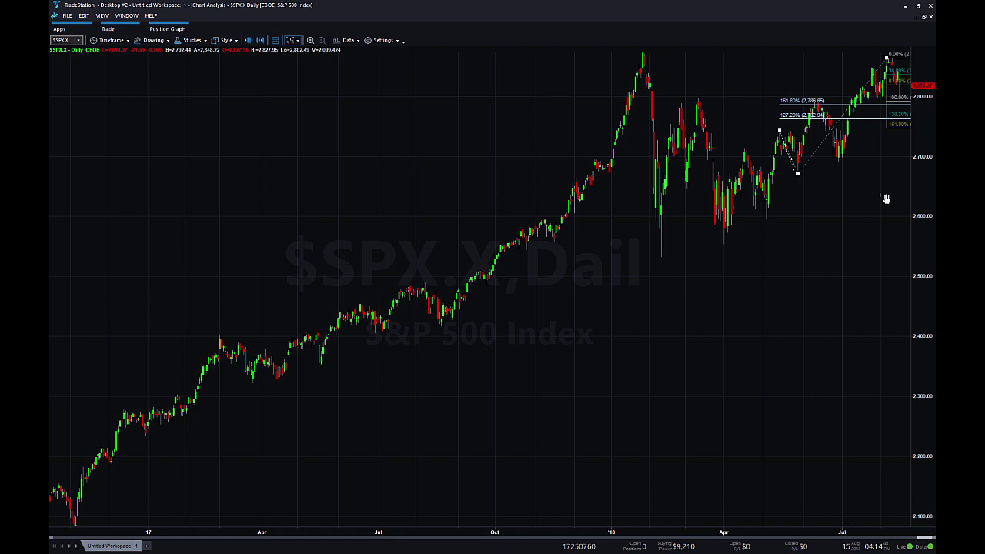
pyautogui.moveTo(881, 209); pyautogui.dragTo(627, 387)
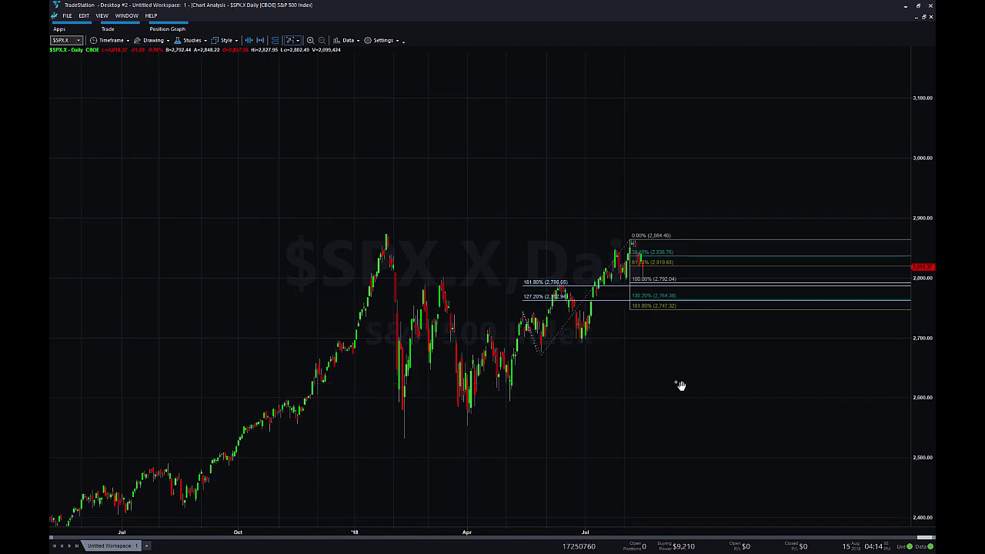
# Turn off the extension's 0, 38.2, 61.8, 138.2 and 161.8 levels, keeping 100% as default
pyautogui.rightClick(685, 242)
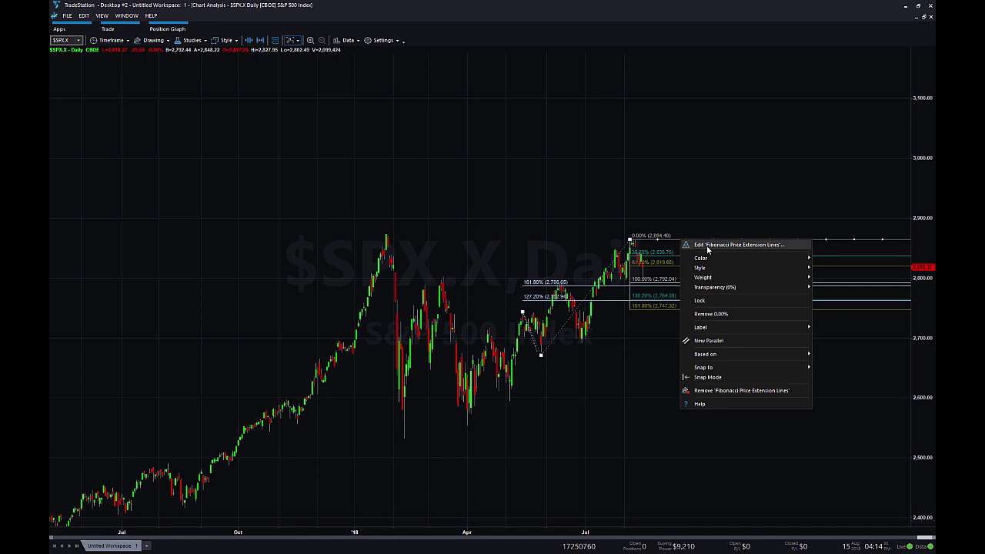
pyautogui.click(707, 246)
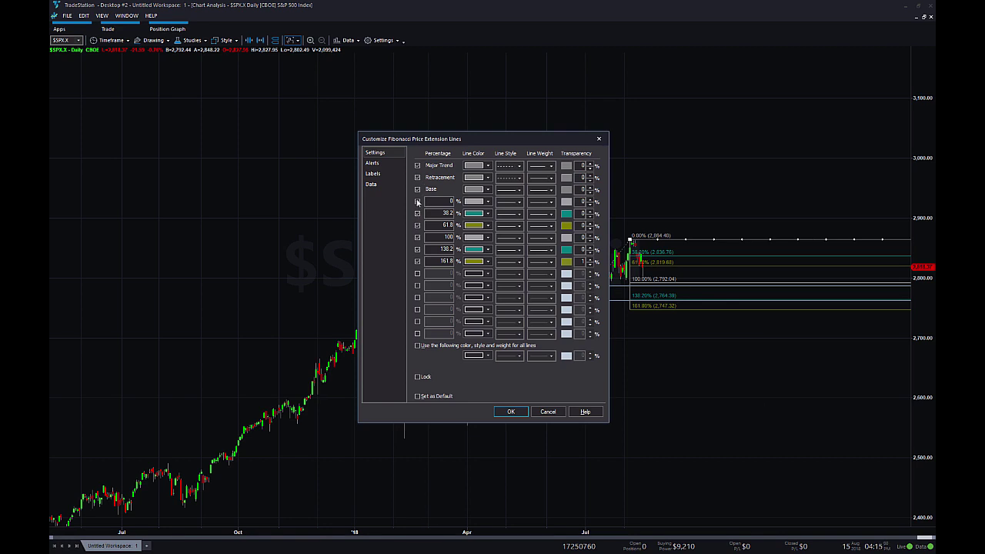
pyautogui.click(417, 201)
pyautogui.click(417, 213)
pyautogui.click(417, 224)
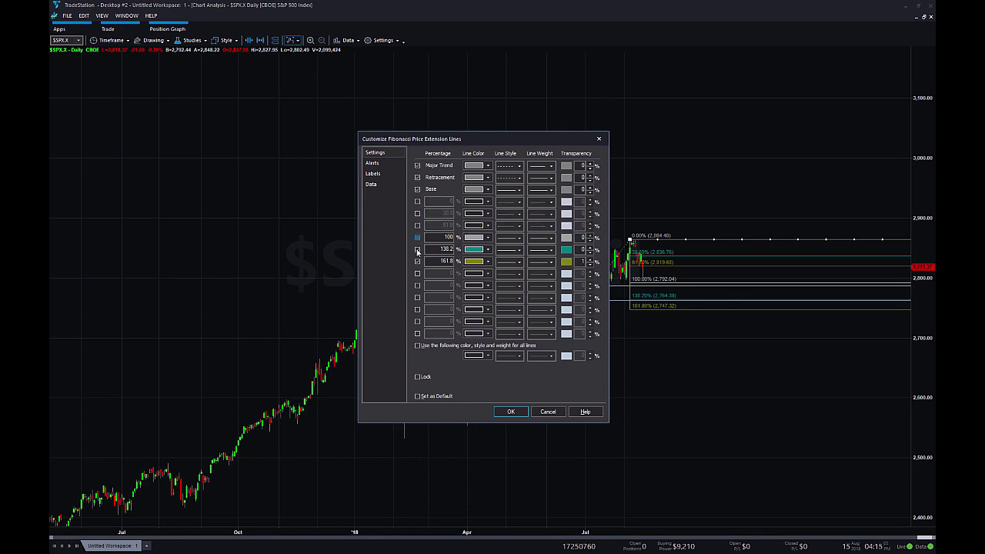
pyautogui.click(417, 249)
pyautogui.click(417, 261)
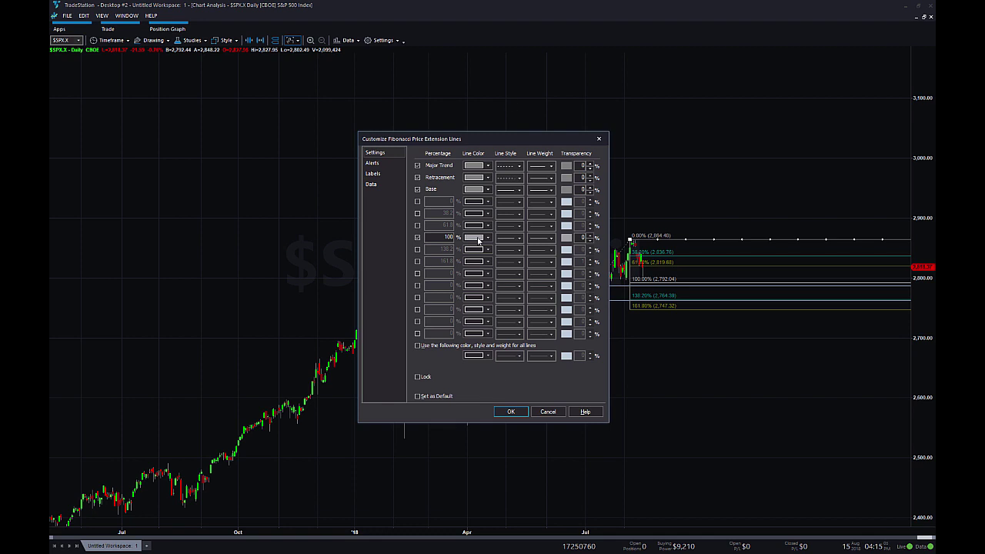
pyautogui.click(439, 397)
pyautogui.click(510, 410)
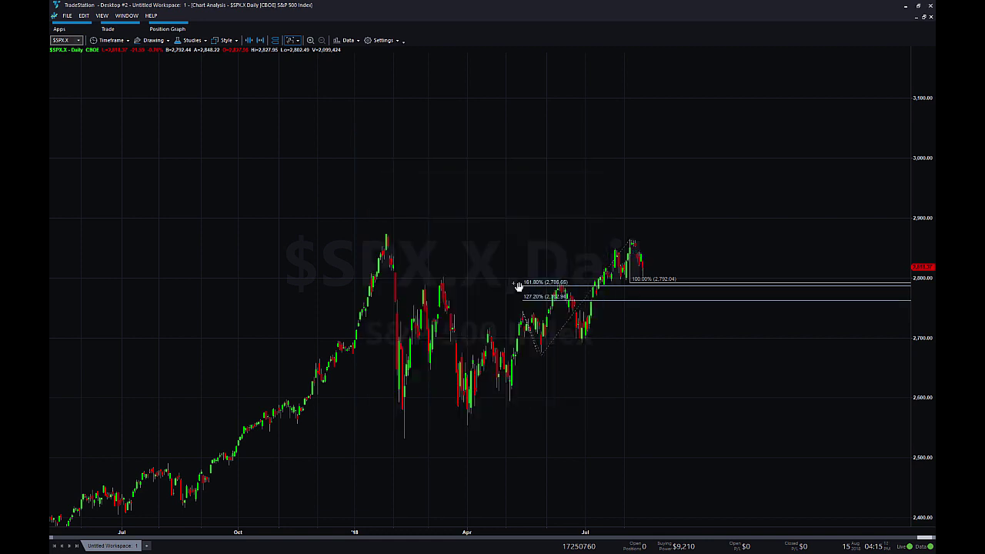
# Draw a Fibonacci price extension anchored at the January peak, February low and July peak
pyautogui.click(151, 40)
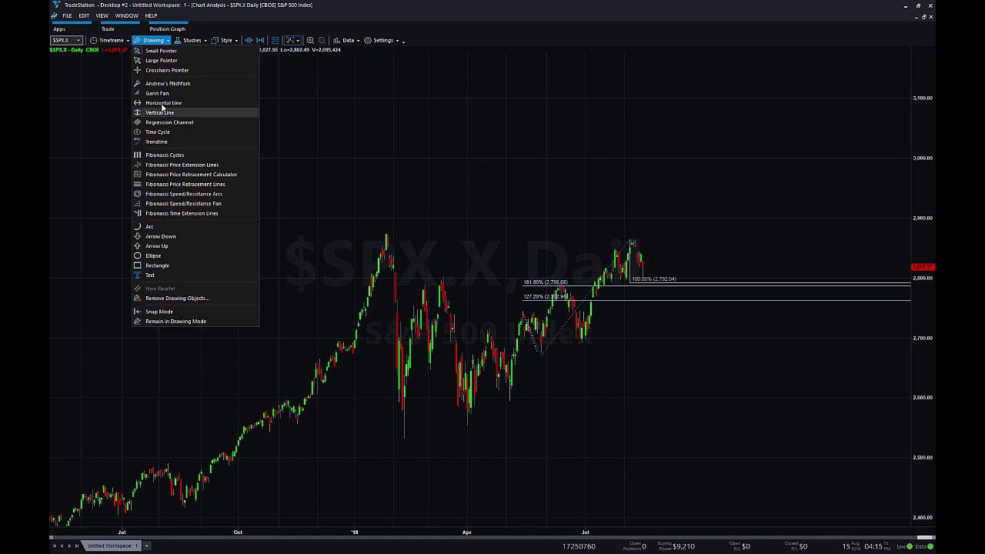
pyautogui.click(387, 231)
pyautogui.click(405, 449)
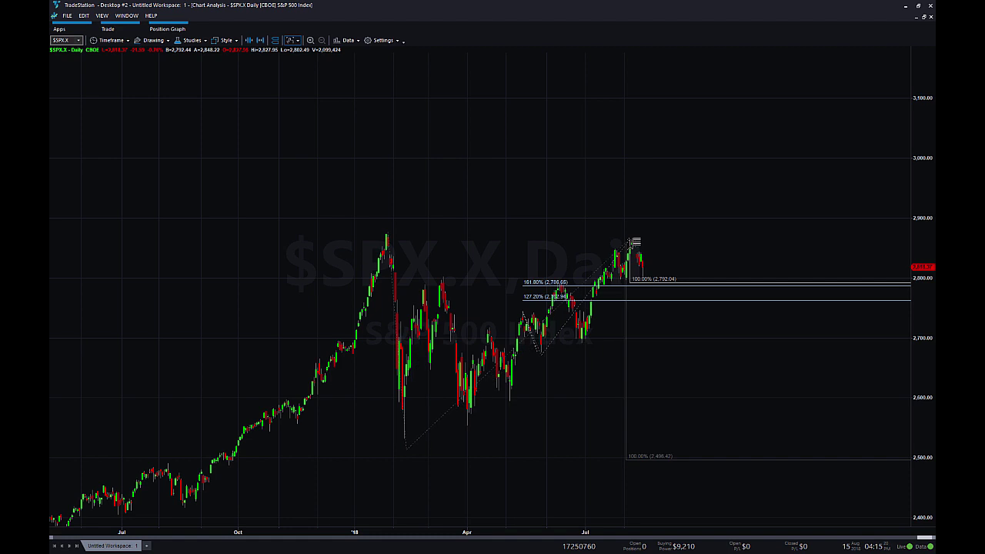
pyautogui.click(630, 240)
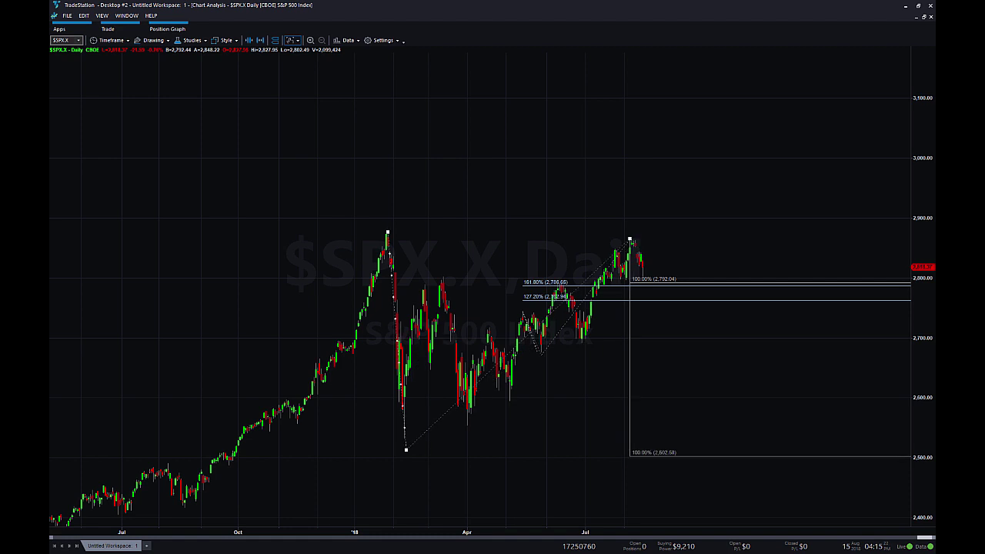